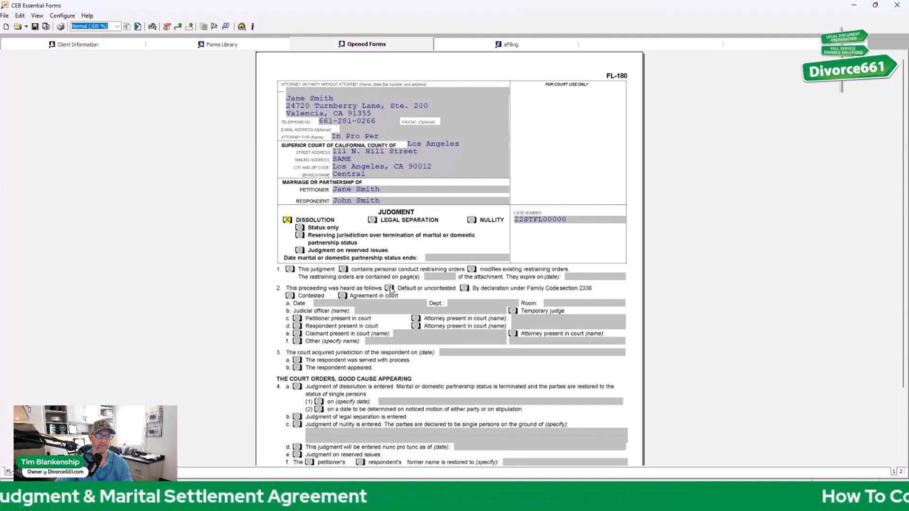
Step: Mark in item 2 that the proceeding was heard as default or uncontested
{"action": "left_click", "coordinate": [390, 289]}
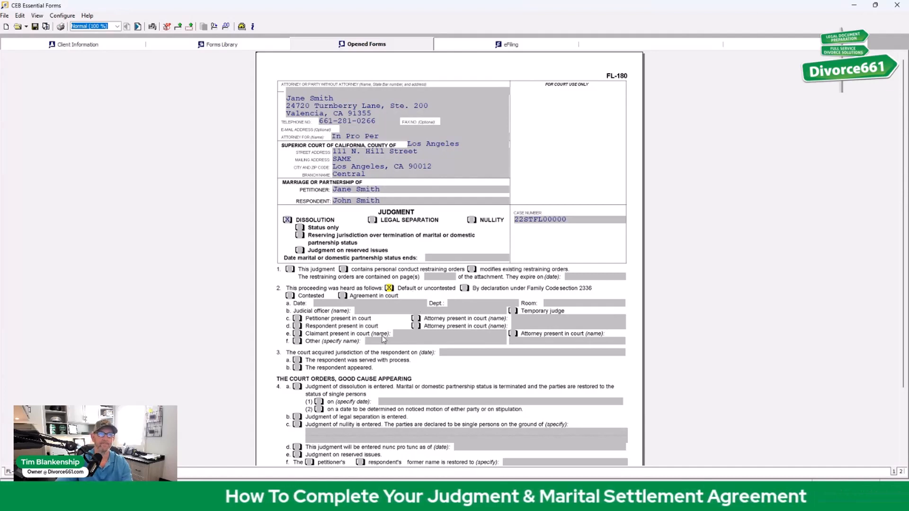
{"action": "left_click", "coordinate": [297, 361]}
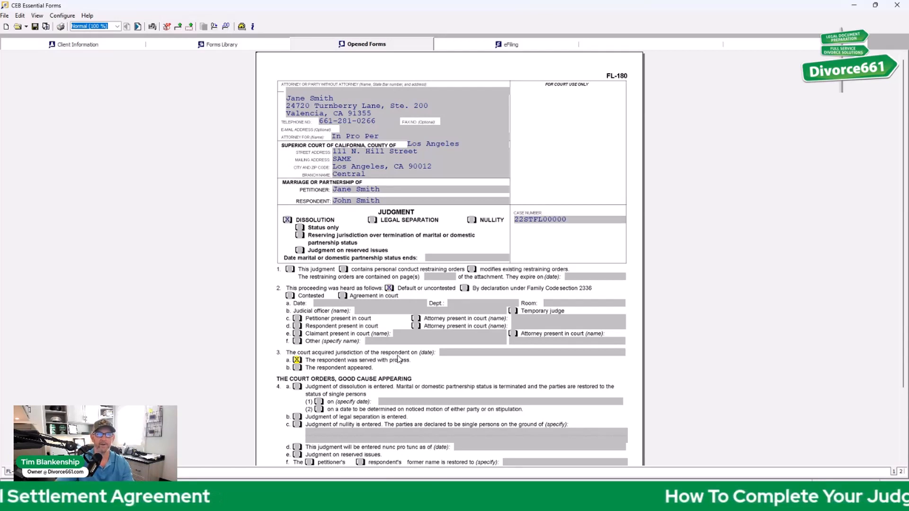
{"action": "left_click", "coordinate": [459, 352]}
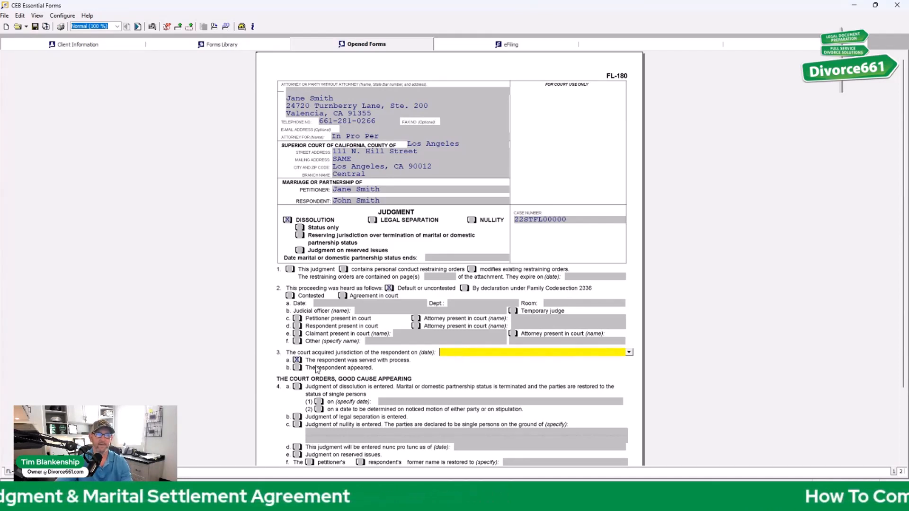
{"action": "left_click", "coordinate": [297, 360]}
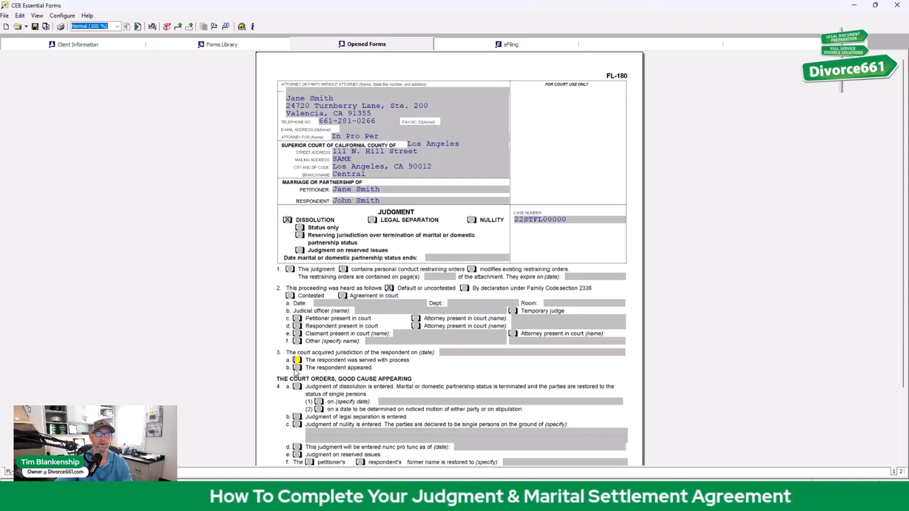
Step: Mark in item 3b that the respondent appeared, and in item 4a that judgment of dissolution is entered on a specified date
{"action": "left_click", "coordinate": [297, 369]}
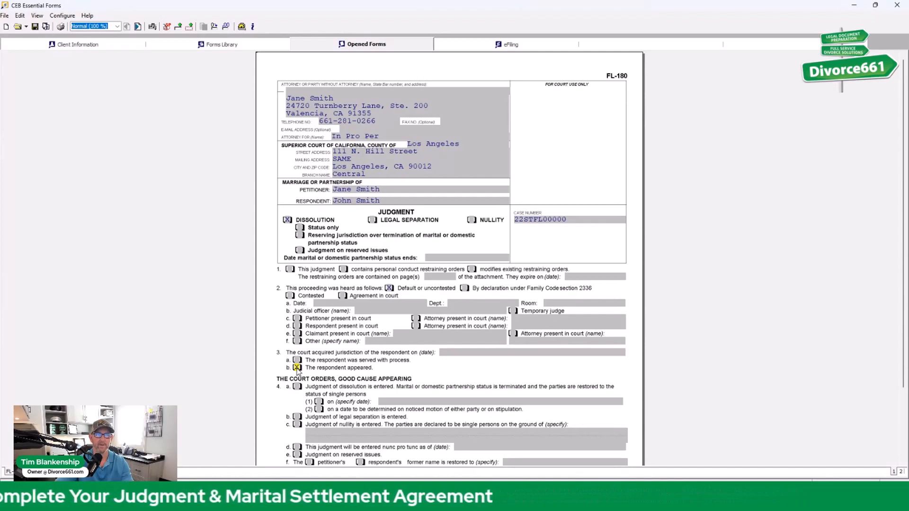
{"action": "left_click", "coordinate": [490, 352]}
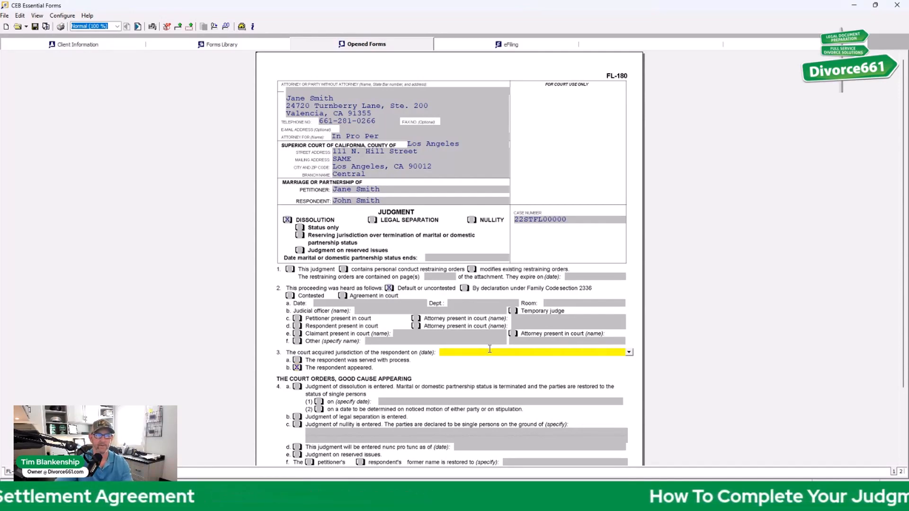
{"action": "scroll", "coordinate": [402, 362], "scroll_direction": "down", "scroll_amount": 1}
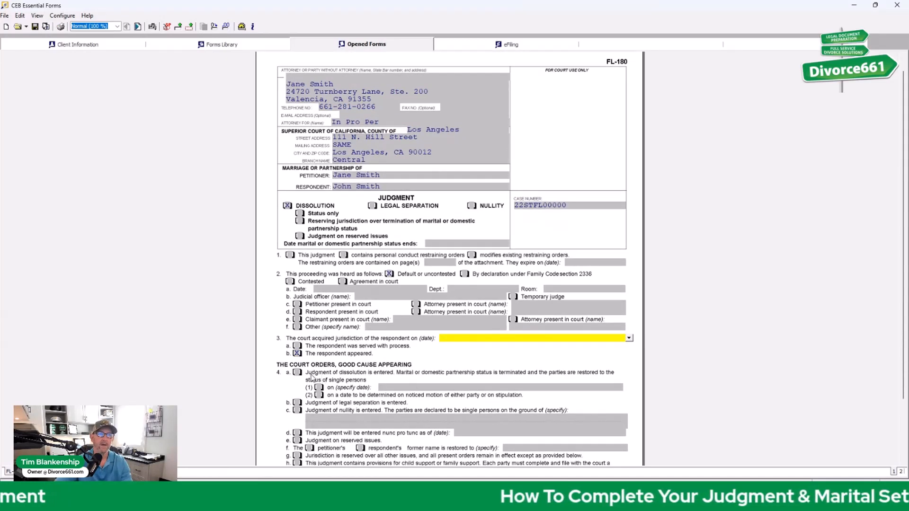
{"action": "left_click", "coordinate": [298, 373]}
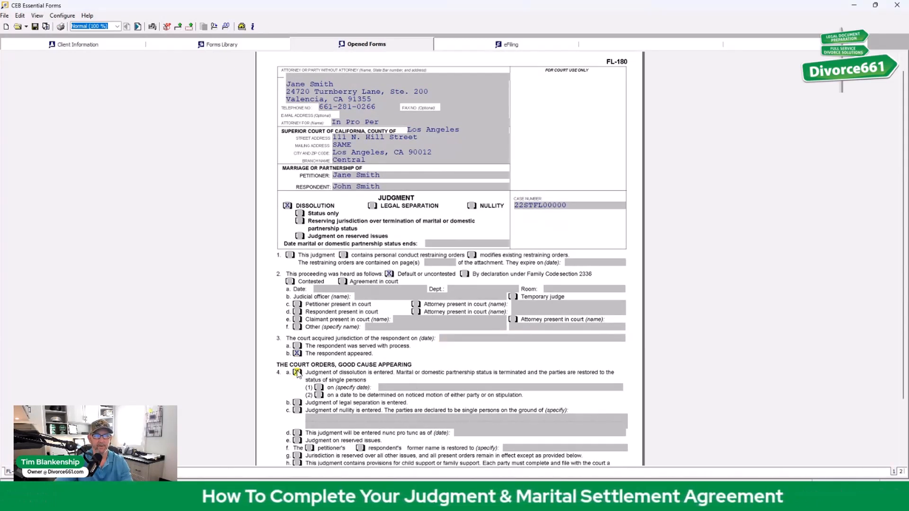
{"action": "left_click", "coordinate": [319, 388]}
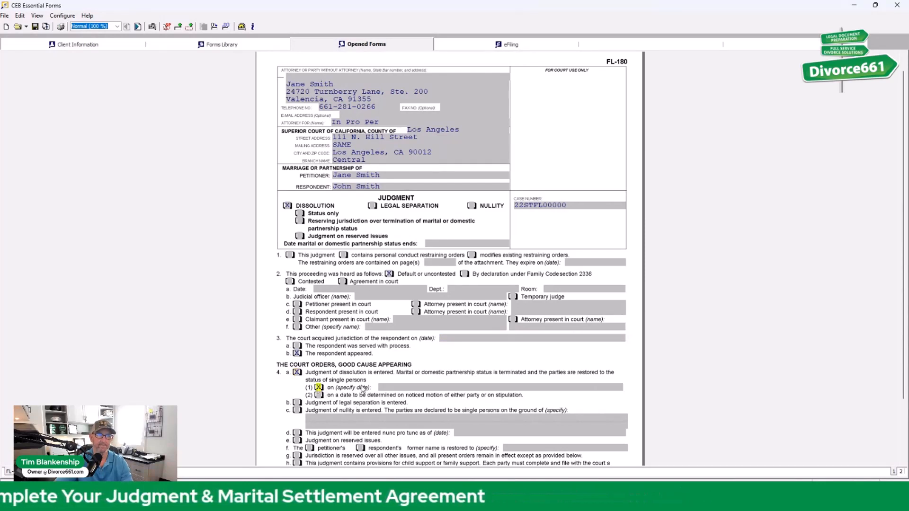
{"action": "left_click", "coordinate": [393, 388]}
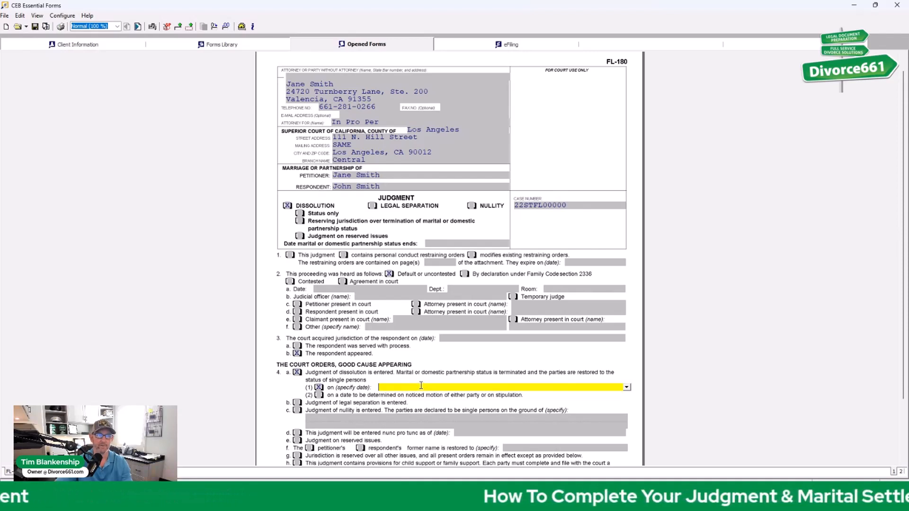
Step: Mark item 4h to state that the judgment contains provisions for child support or family support
{"action": "scroll", "coordinate": [397, 387], "scroll_direction": "down", "scroll_amount": 1}
{"action": "scroll", "coordinate": [397, 387], "scroll_direction": "down", "scroll_amount": 1}
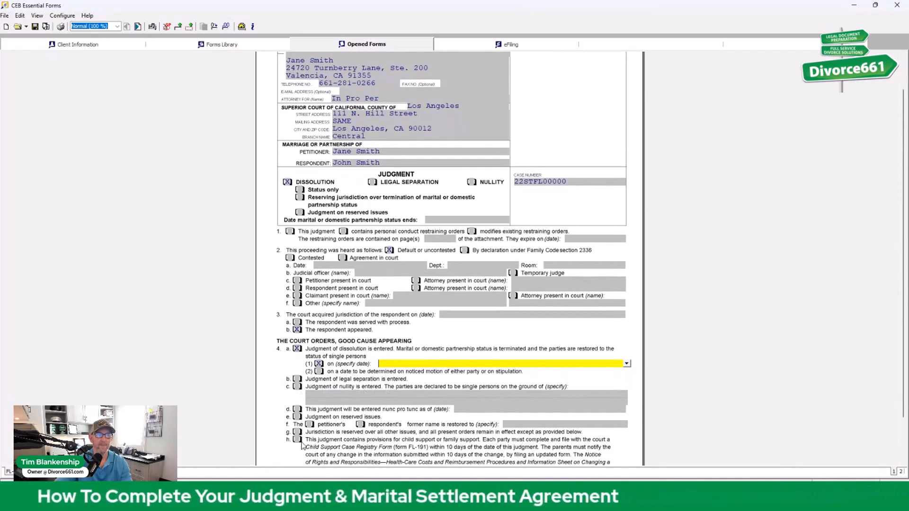
{"action": "scroll", "coordinate": [385, 436], "scroll_direction": "down", "scroll_amount": 1}
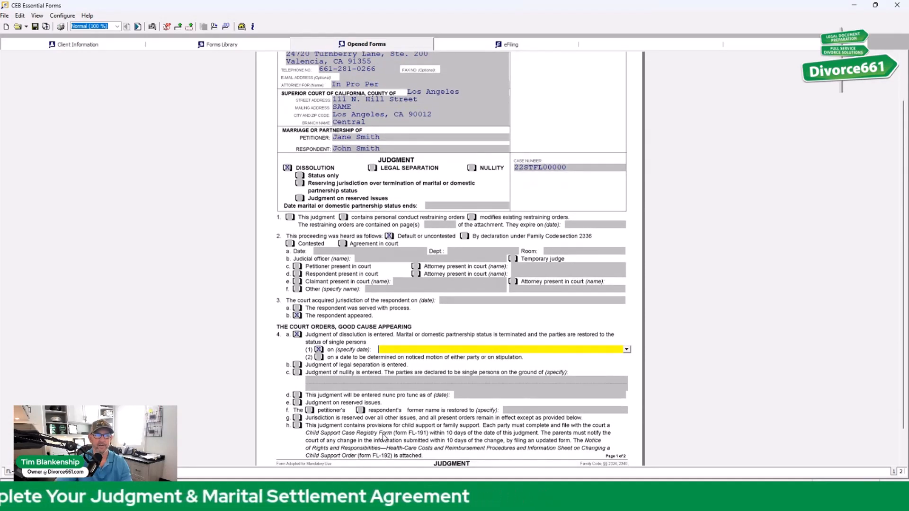
{"action": "left_click", "coordinate": [297, 426]}
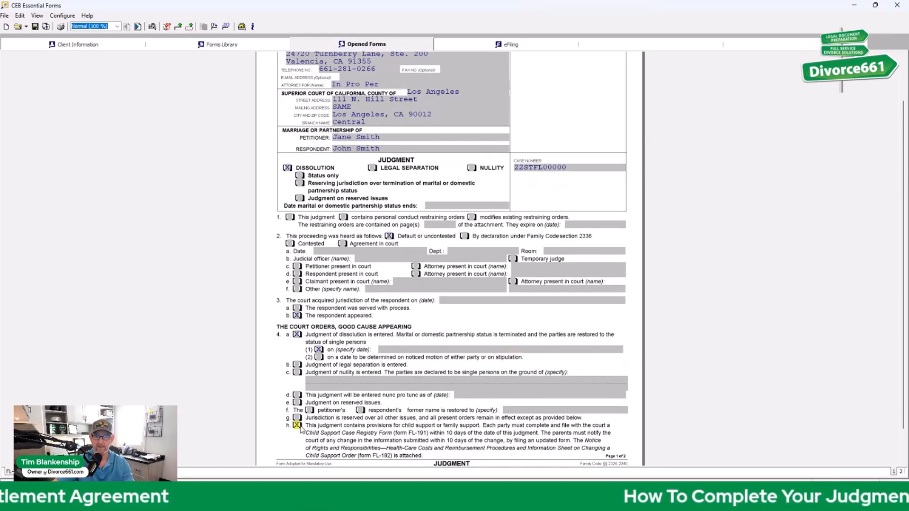
Step: Go to page 2 of the FL-180 judgment and enter the petitioner's full name as the case name
{"action": "scroll", "coordinate": [390, 402], "scroll_direction": "down", "scroll_amount": 1}
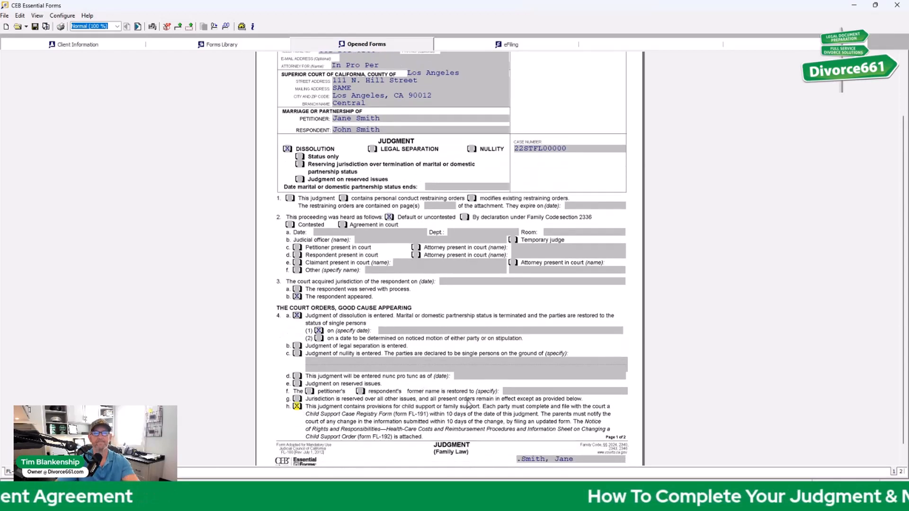
{"action": "left_click", "coordinate": [900, 472]}
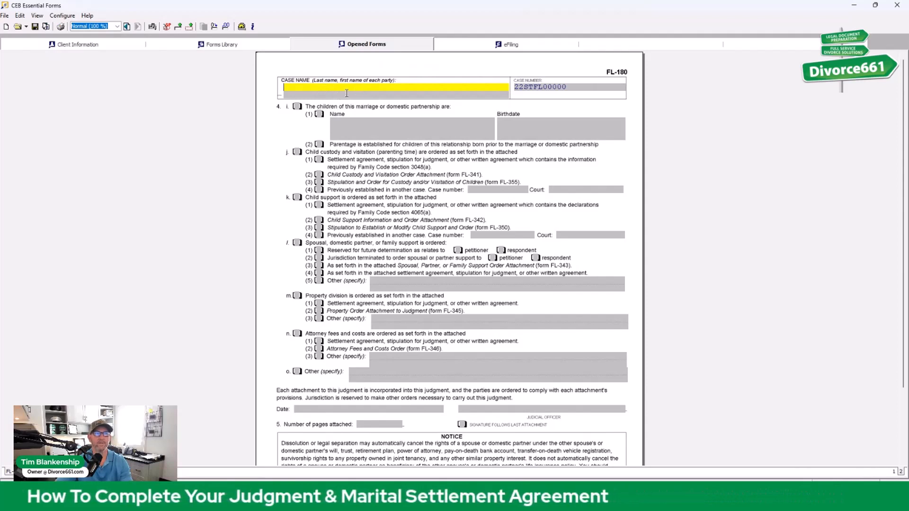
{"action": "scroll", "coordinate": [345, 135], "scroll_direction": "down", "scroll_amount": 2}
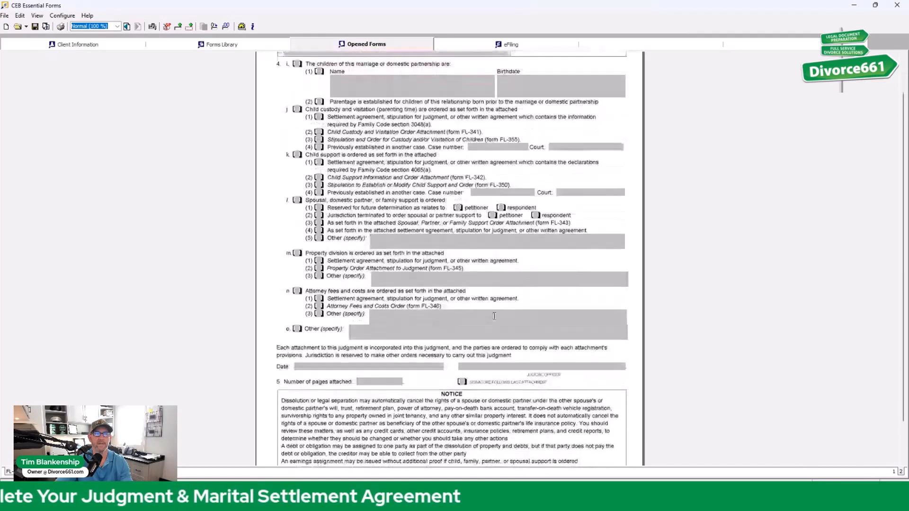
{"action": "scroll", "coordinate": [656, 339], "scroll_direction": "up", "scroll_amount": 1}
{"action": "scroll", "coordinate": [655, 339], "scroll_direction": "down", "scroll_amount": 3}
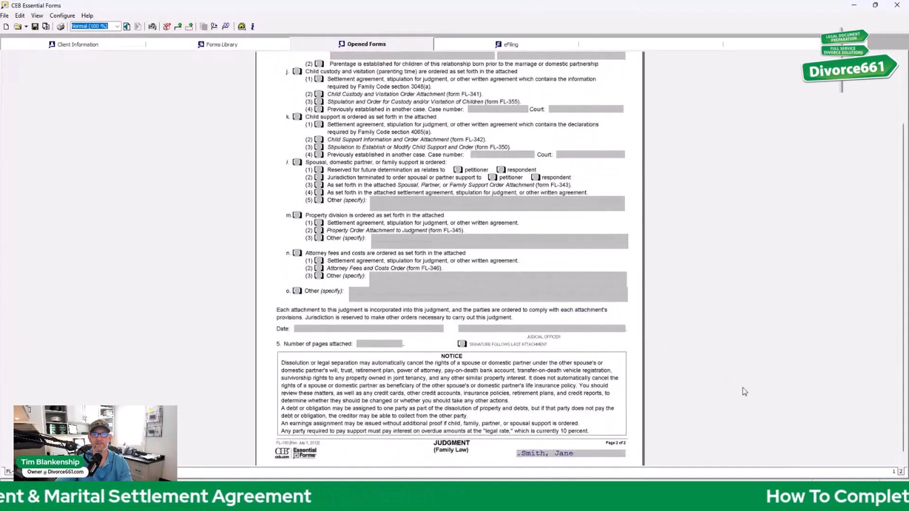
{"action": "scroll", "coordinate": [497, 260], "scroll_direction": "up", "scroll_amount": 3}
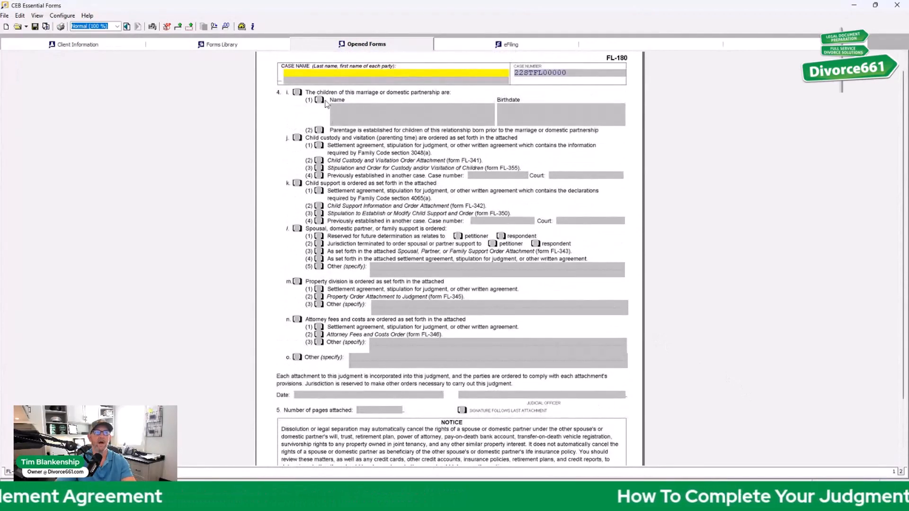
{"action": "type", "text": "Jane Smith"}
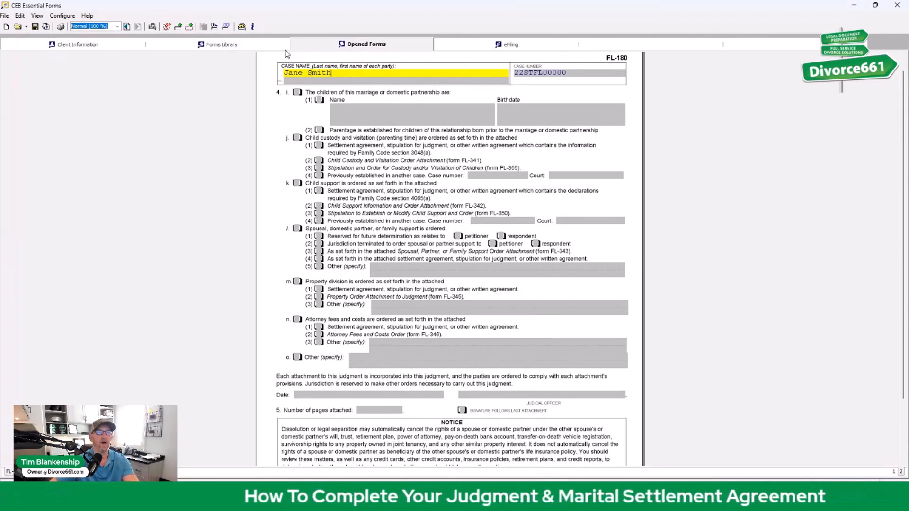
Step: Mark item 4i for children of the marriage, including the name and birthdate list and parentage established for children born before the marriage
{"action": "left_click", "coordinate": [297, 92]}
{"action": "left_click", "coordinate": [297, 93]}
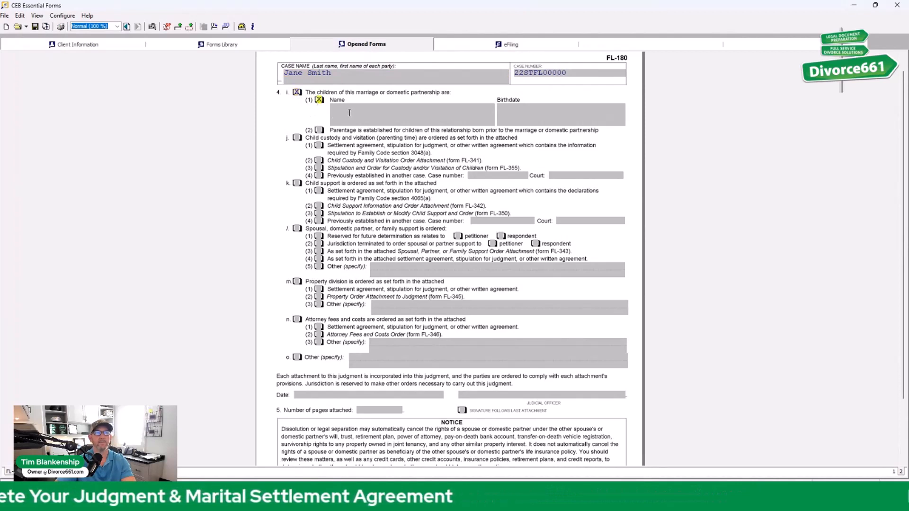
{"action": "left_click", "coordinate": [319, 100]}
{"action": "left_click", "coordinate": [374, 108]}
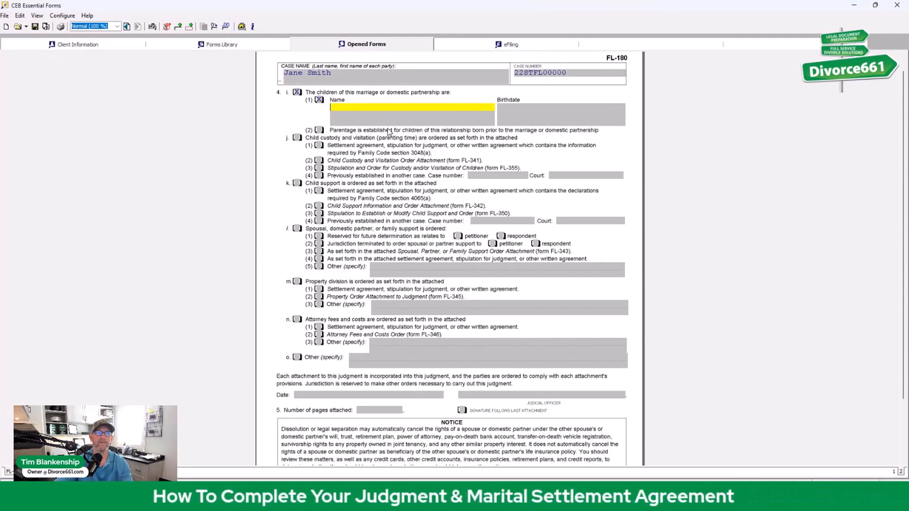
{"action": "left_click", "coordinate": [319, 131]}
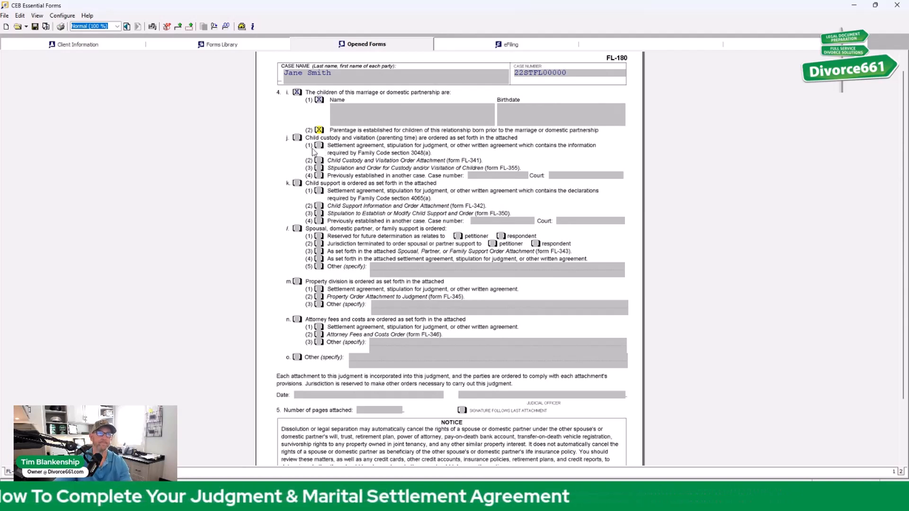
Step: Order child custody and visitation as set forth in attached form FL-341, and child support as set forth in attached form FL-342
{"action": "left_click", "coordinate": [297, 139]}
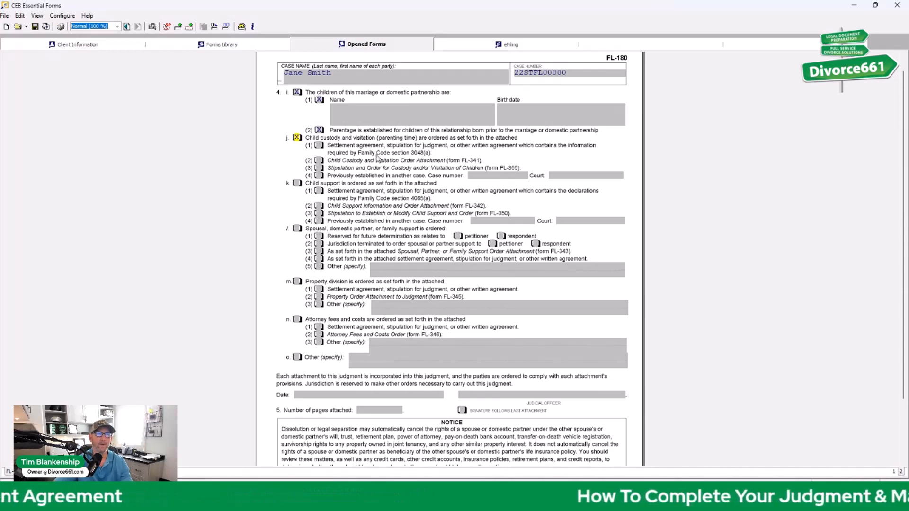
{"action": "left_click", "coordinate": [319, 161]}
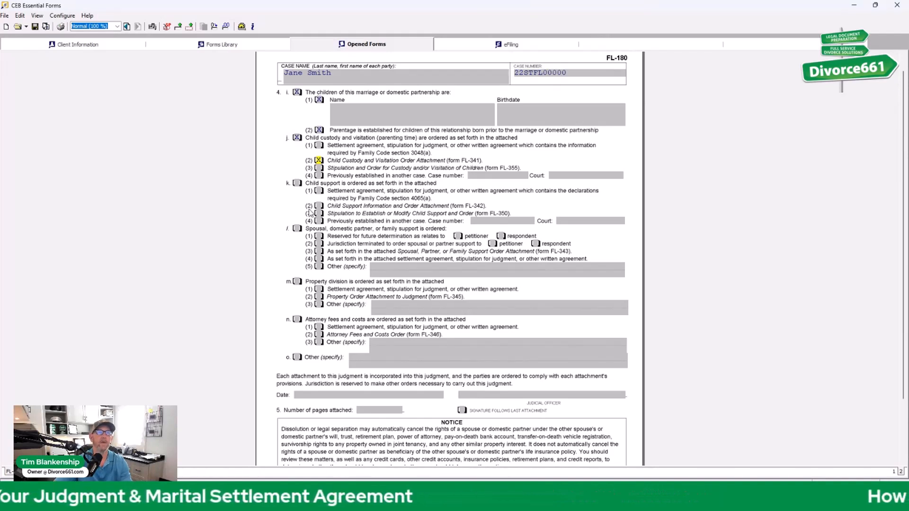
{"action": "left_click", "coordinate": [298, 183]}
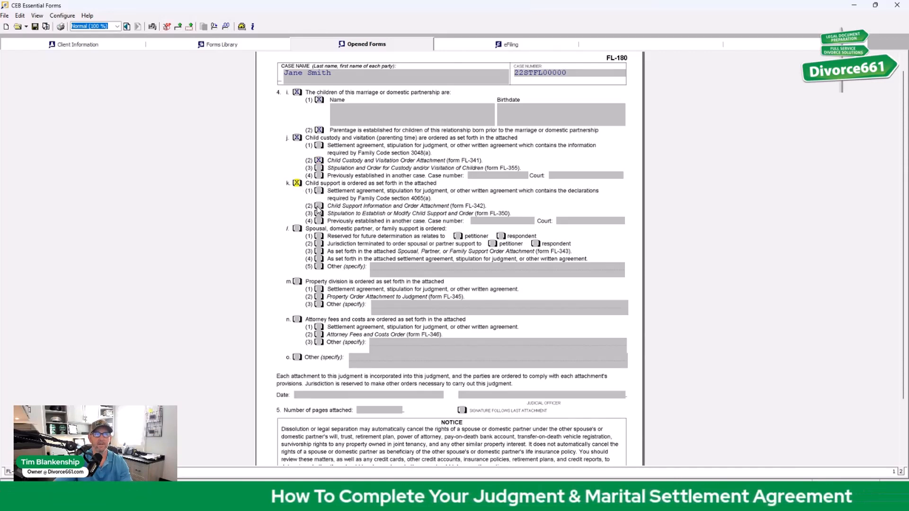
{"action": "left_click", "coordinate": [319, 207]}
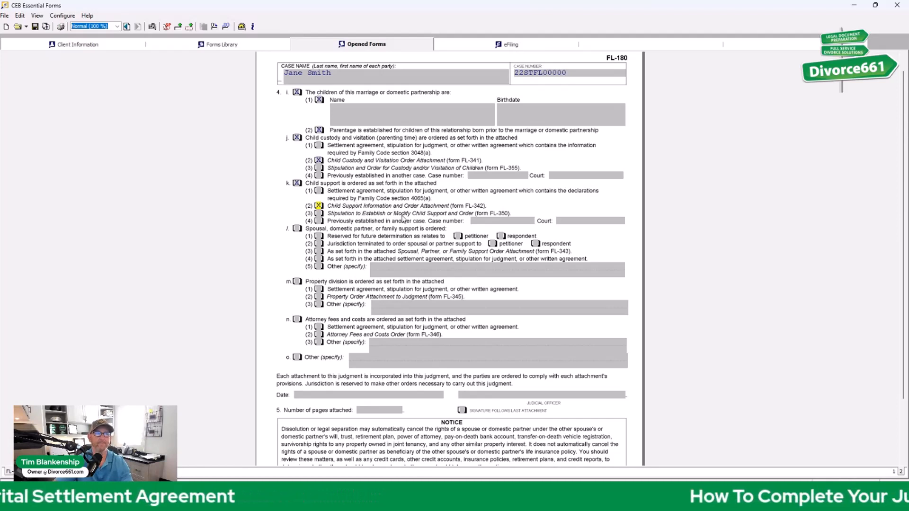
Step: Order spousal, domestic partner, or family support as set forth in the attached form FL-343
{"action": "left_click", "coordinate": [298, 229]}
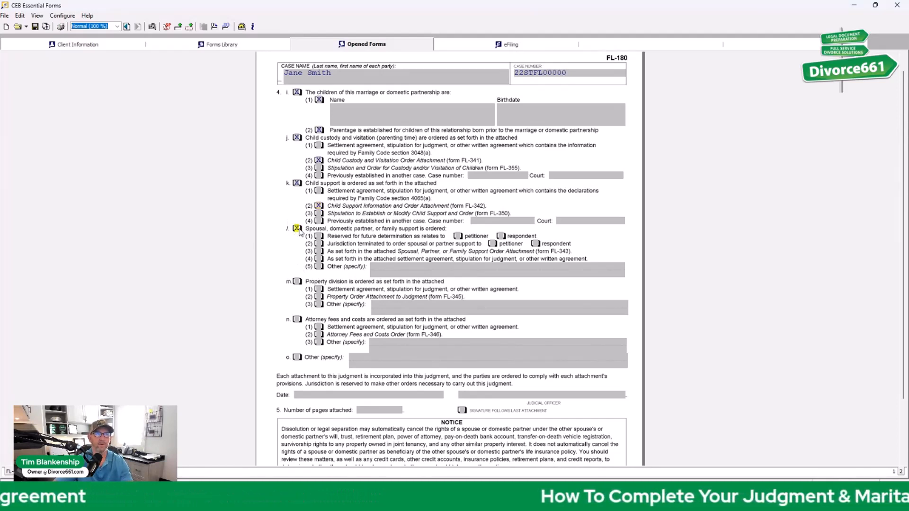
{"action": "left_click", "coordinate": [319, 251]}
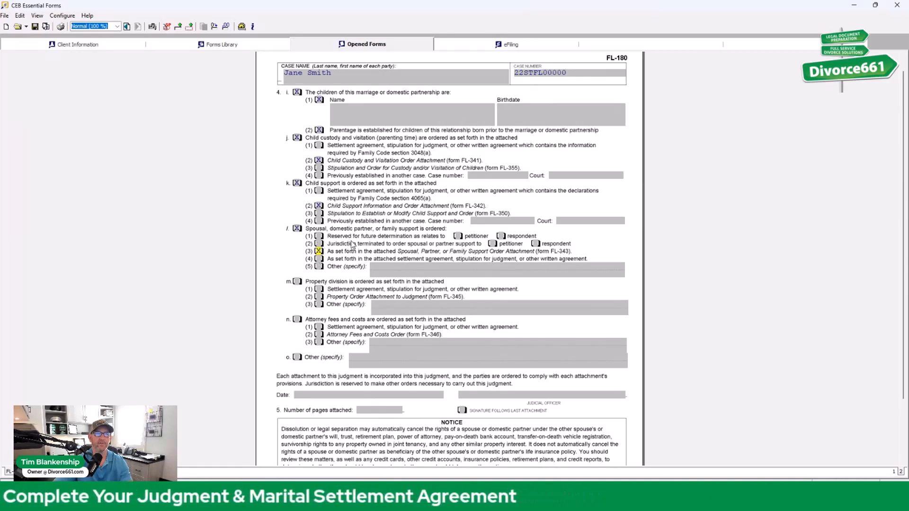
{"action": "left_click", "coordinate": [319, 236]}
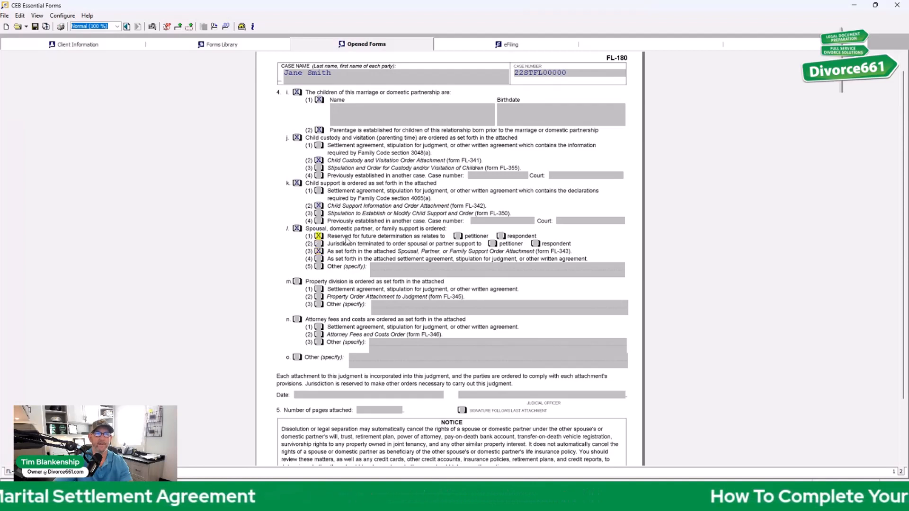
{"action": "left_click", "coordinate": [458, 236]}
{"action": "left_click", "coordinate": [501, 236]}
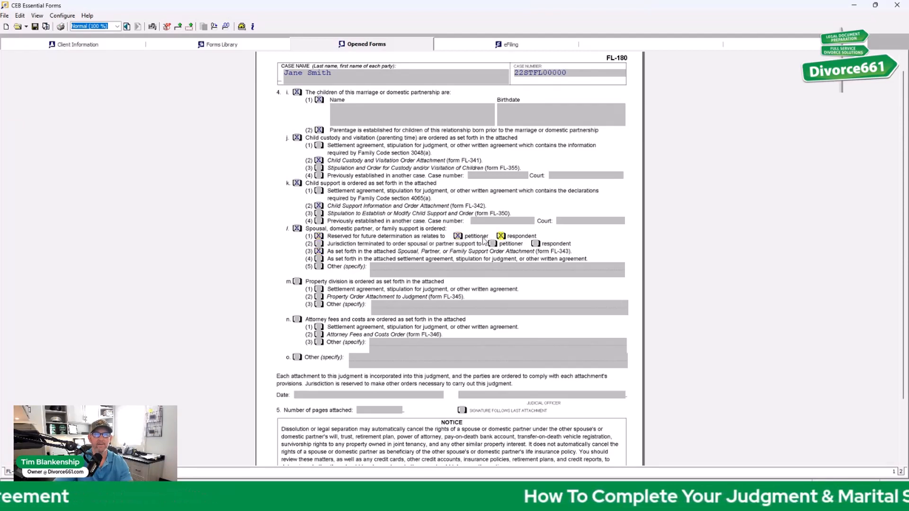
{"action": "left_click", "coordinate": [501, 237]}
{"action": "left_click", "coordinate": [457, 237]}
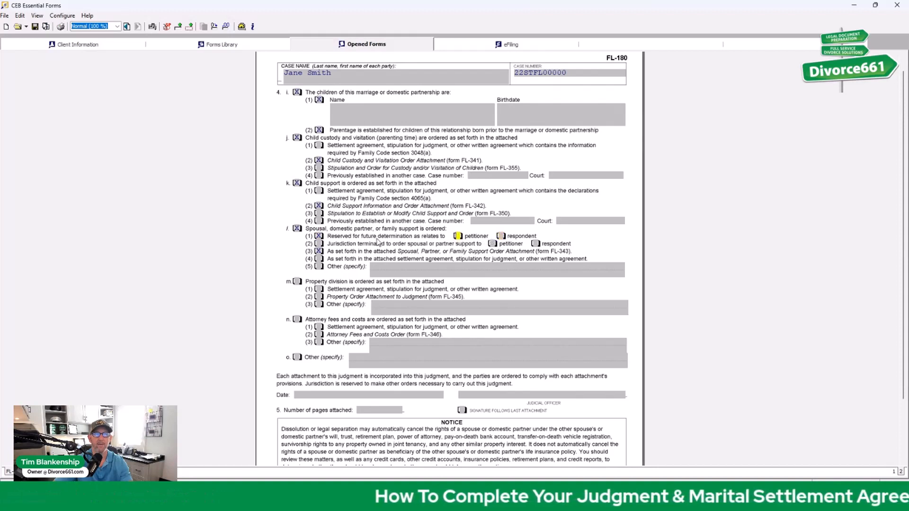
{"action": "left_click", "coordinate": [319, 236]}
Step: Mark jurisdiction as terminated to order spousal or partner support to both petitioner and respondent in item 4l
{"action": "left_click", "coordinate": [318, 244]}
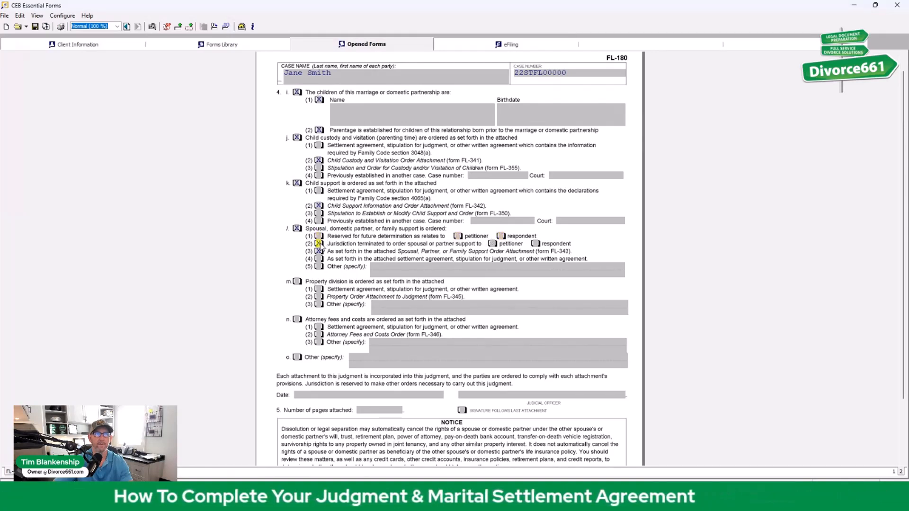
{"action": "left_click", "coordinate": [492, 243]}
{"action": "left_click", "coordinate": [535, 243]}
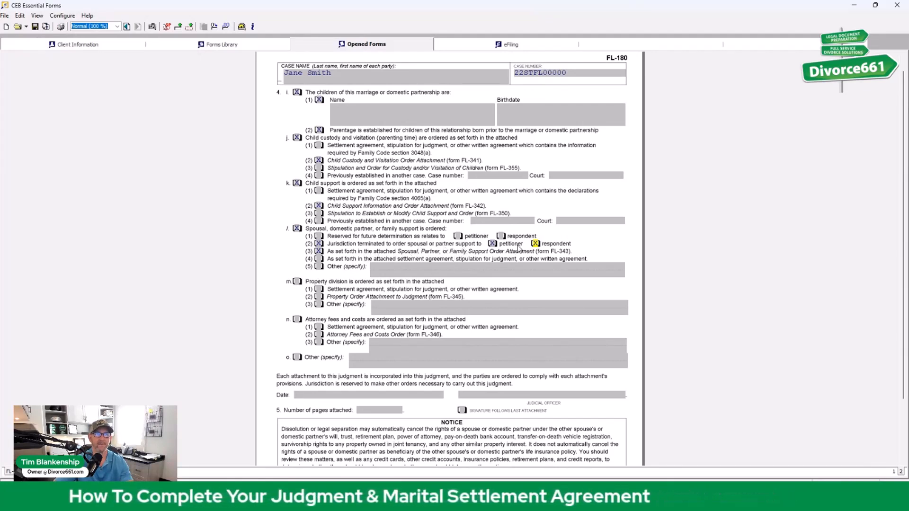
Step: Order property division in item 4m as set forth in the Property Order Attachment to Judgment, form FL-345
{"action": "left_click", "coordinate": [297, 282]}
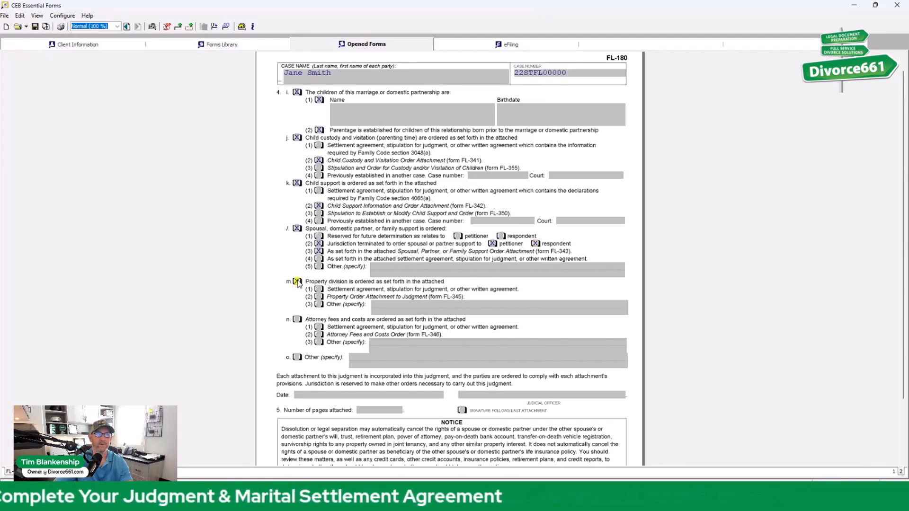
{"action": "left_click", "coordinate": [318, 297]}
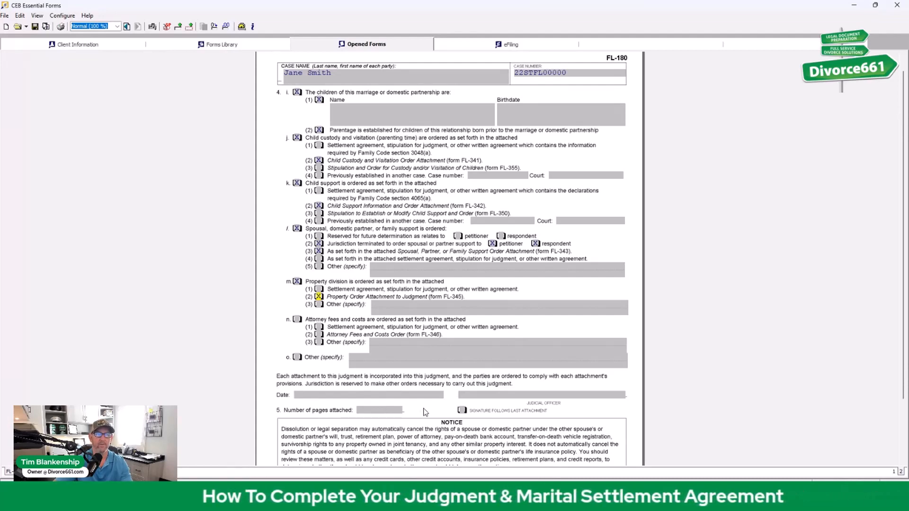
Step: Open the number of pages attached in item 5 for entry
{"action": "left_click", "coordinate": [400, 410]}
{"action": "scroll", "coordinate": [443, 383], "scroll_direction": "down", "scroll_amount": 1}
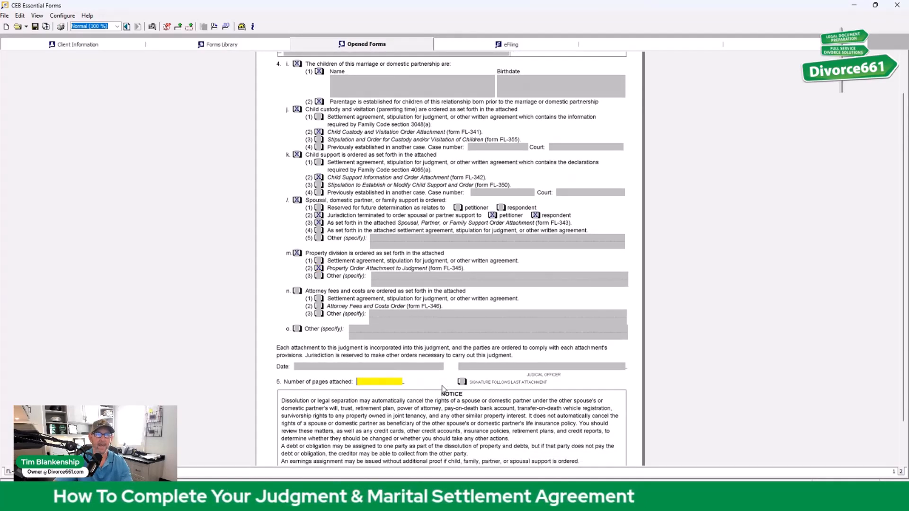